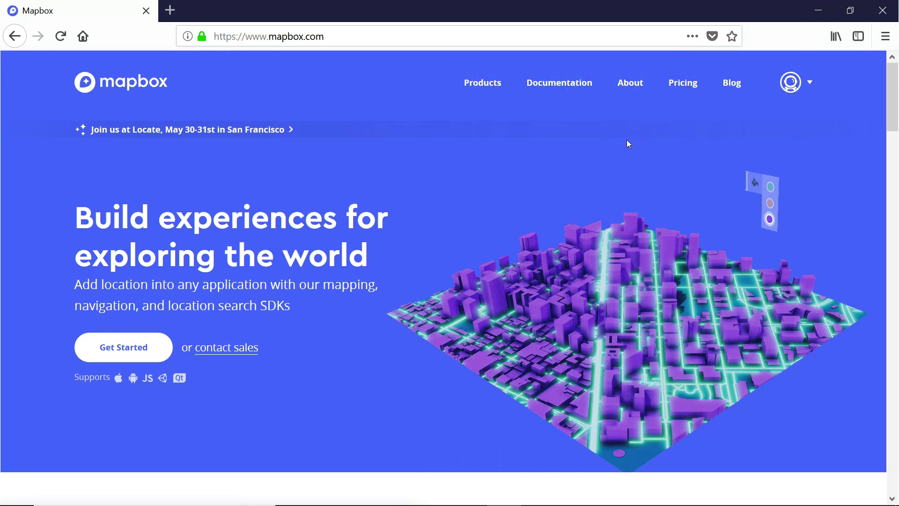
# Step: Show the mapbox.com Documentation dropdown listing SDK docs such as Maps SDK - Unity
pyautogui.moveTo(560, 86)
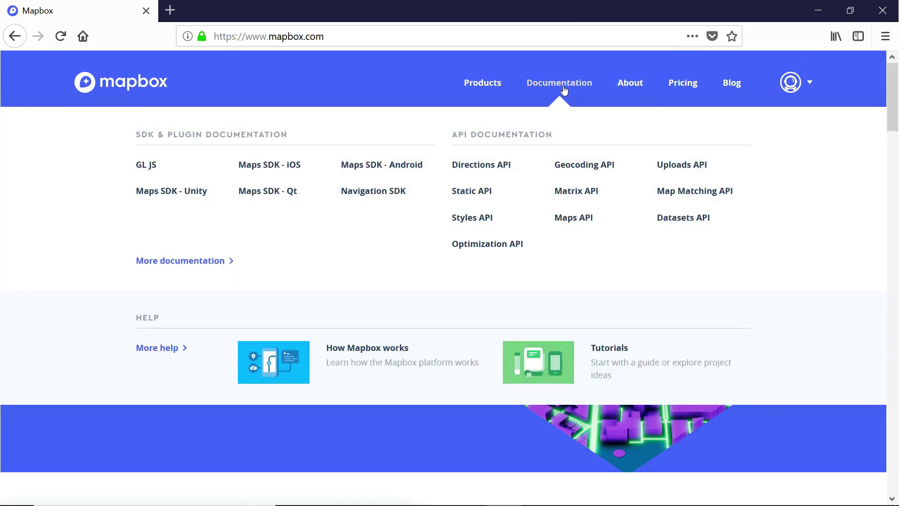
# Step: Open the Maps SDK - Unity overview documentation (version v1.4.2)
pyautogui.click(179, 197)
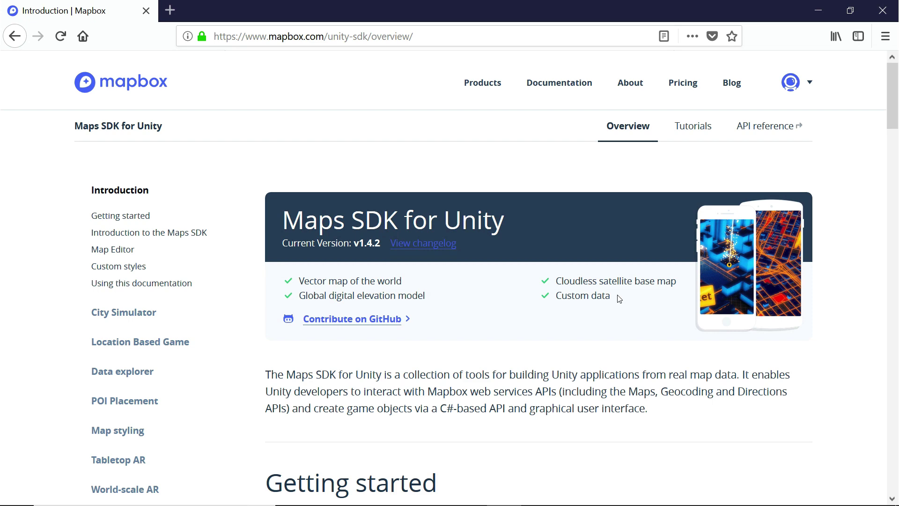
pyautogui.scroll(-5, 619, 298)
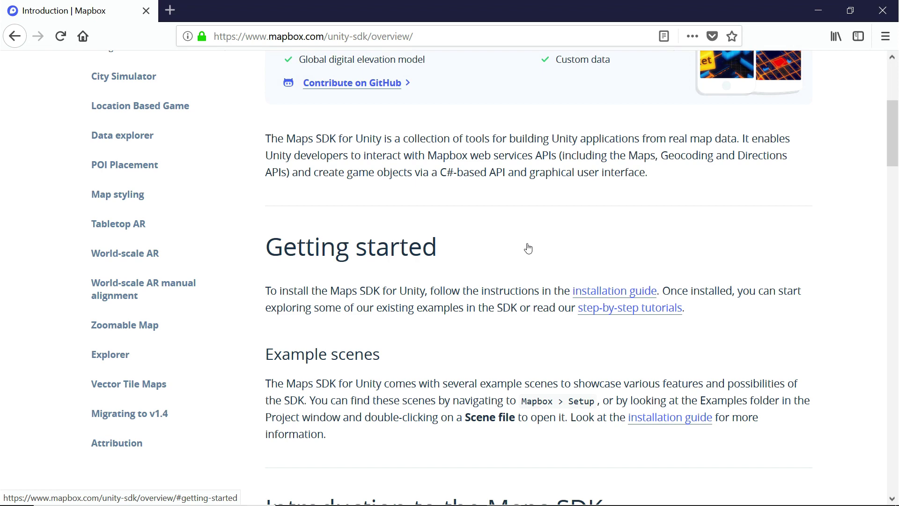
pyautogui.scroll(3, 528, 248)
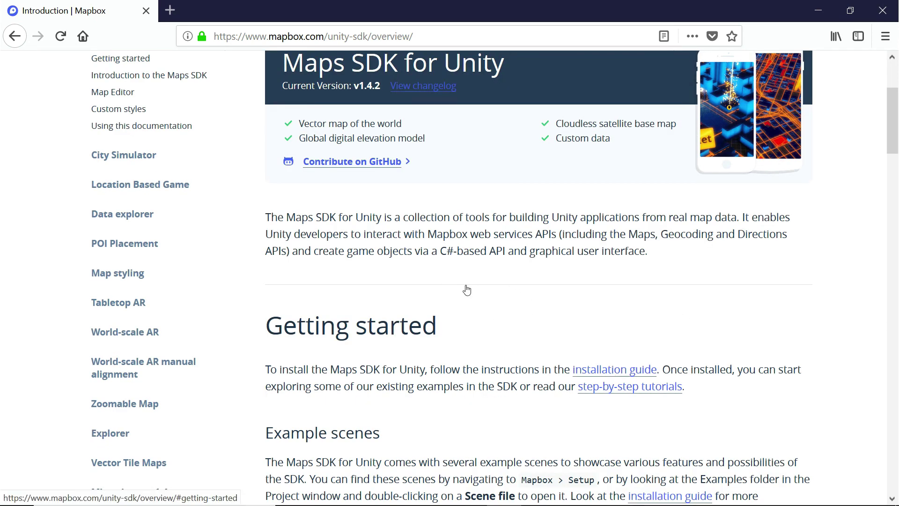
pyautogui.scroll(5, 463, 279)
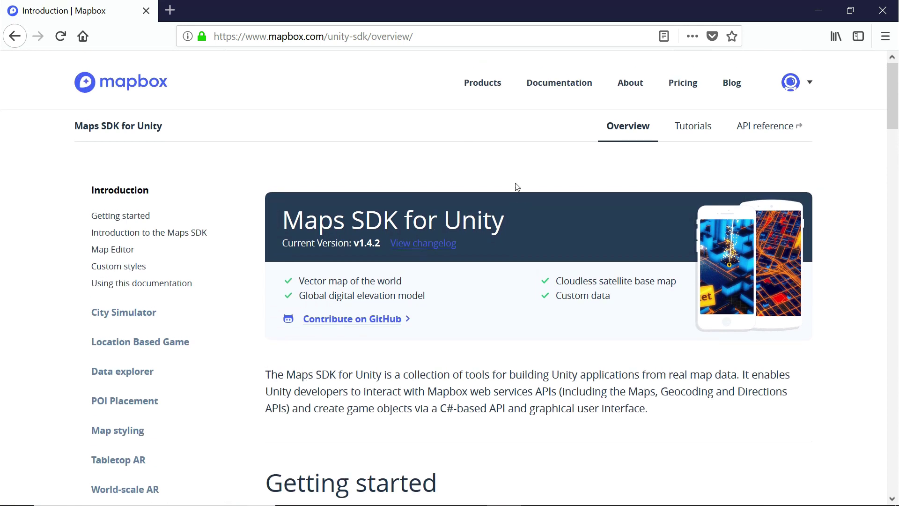
pyautogui.scroll(-1, 331, 161)
pyautogui.scroll(-2, 330, 162)
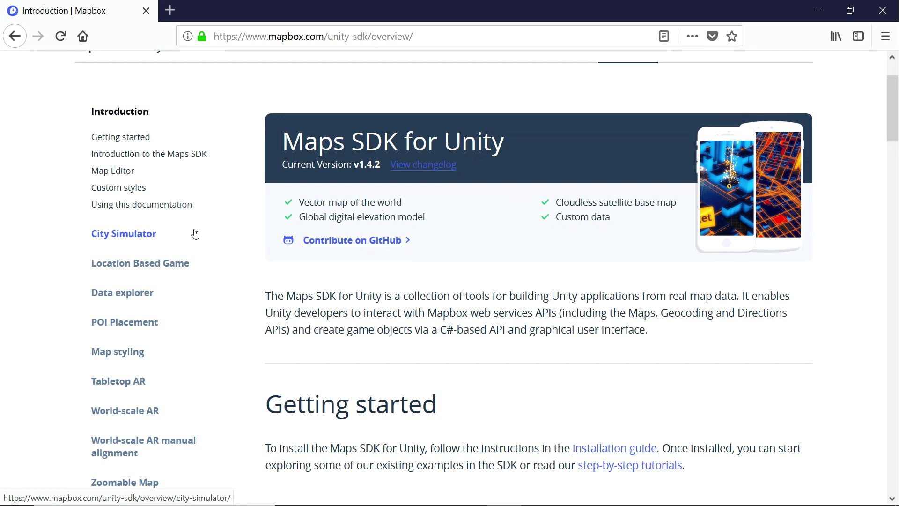
# Step: Open the City Simulator example page and read through its map and visualizer sections
pyautogui.click(149, 233)
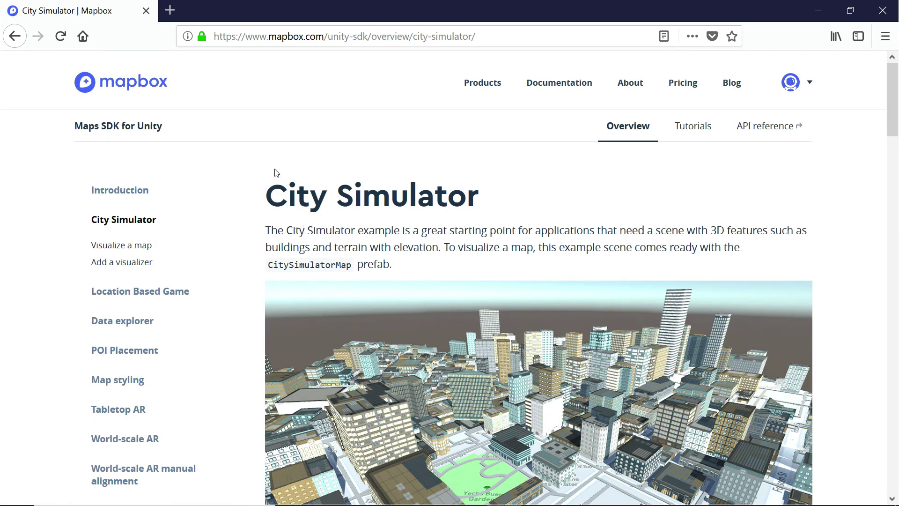
pyautogui.scroll(-2, 647, 192)
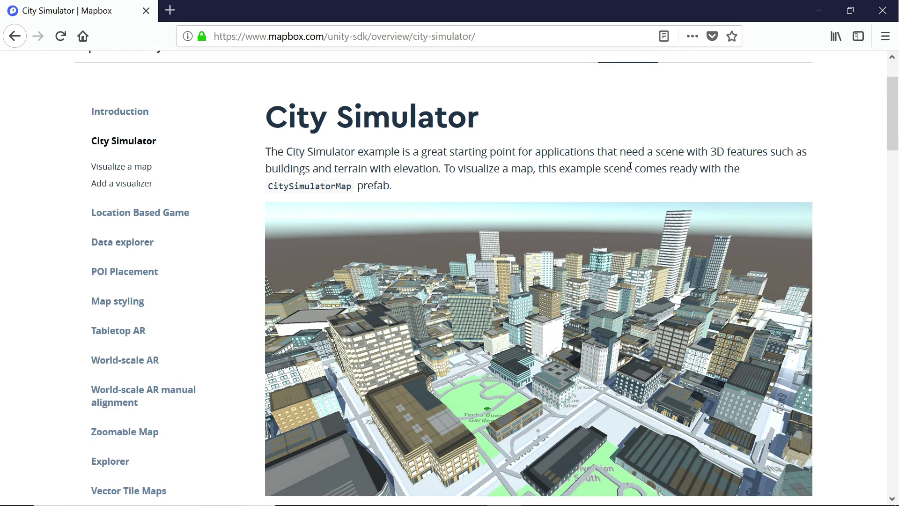
pyautogui.scroll(-4, 627, 163)
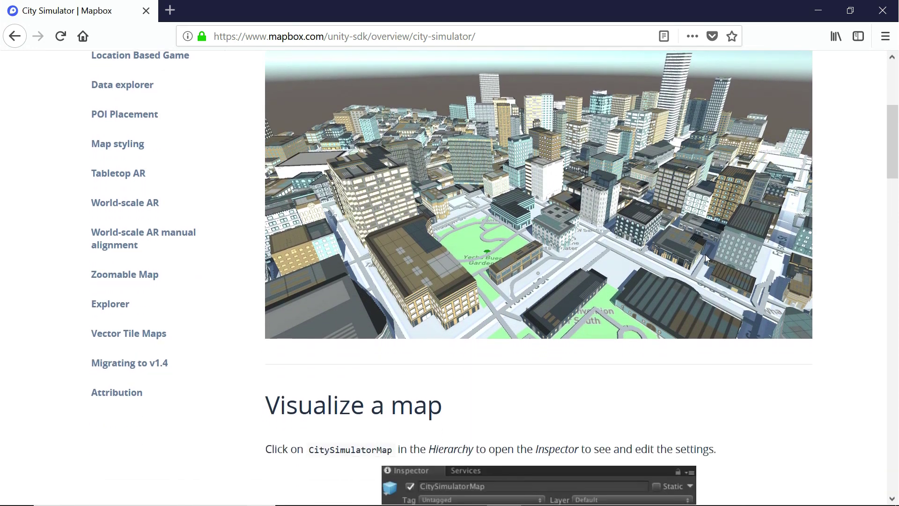
pyautogui.scroll(-10, 700, 224)
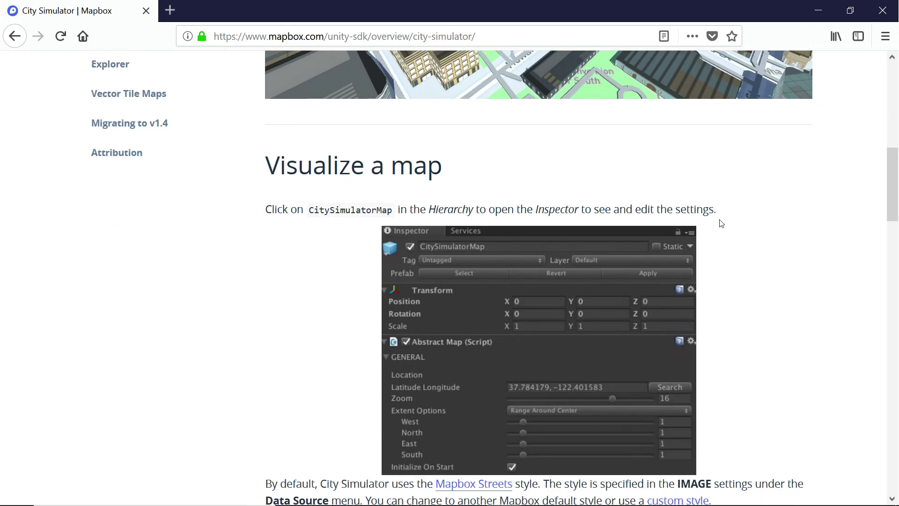
pyautogui.scroll(-8, 735, 219)
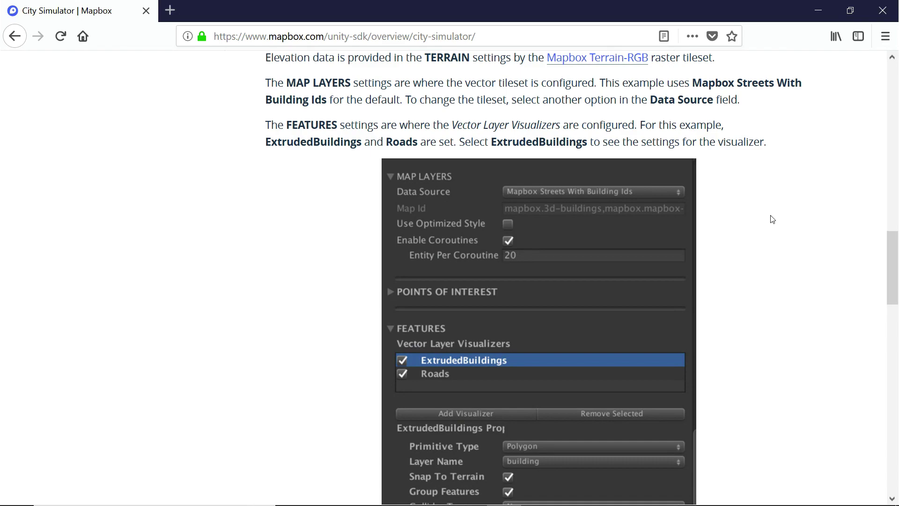
pyautogui.scroll(-17, 773, 219)
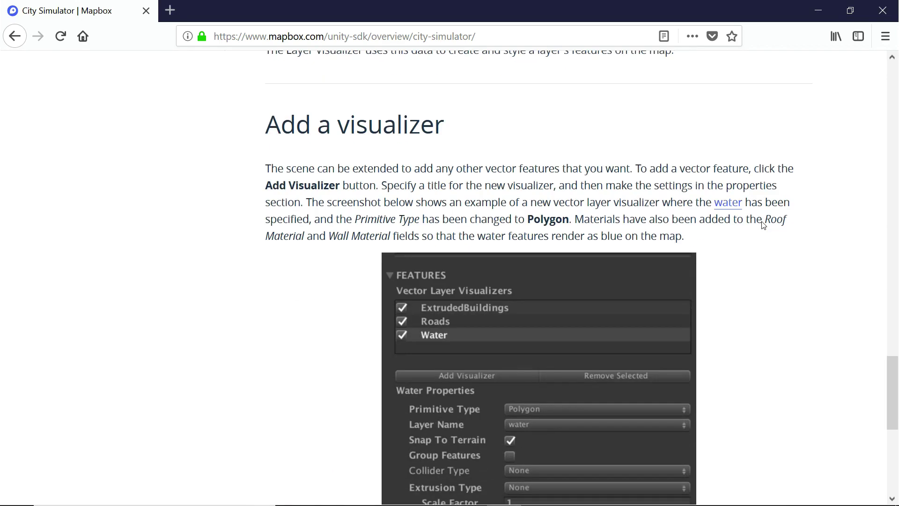
pyautogui.scroll(-6, 708, 244)
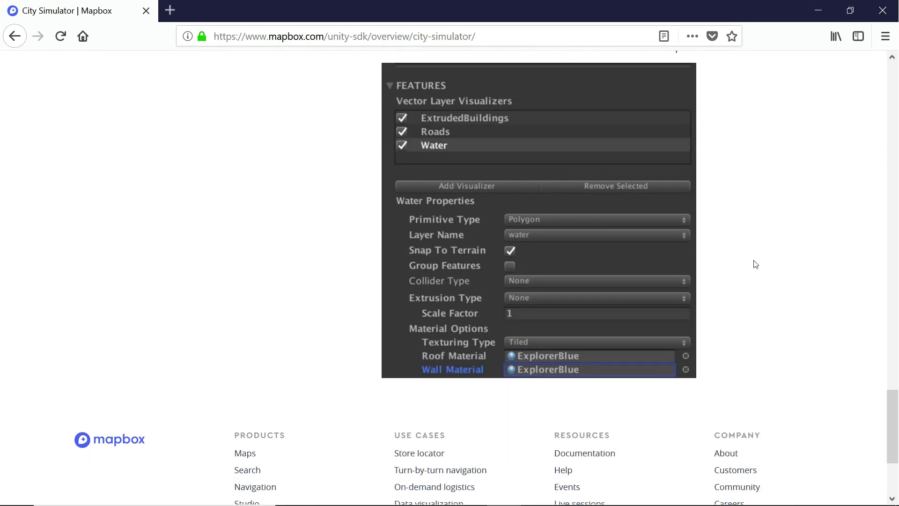
pyautogui.scroll(6, 755, 261)
pyautogui.scroll(20, 752, 265)
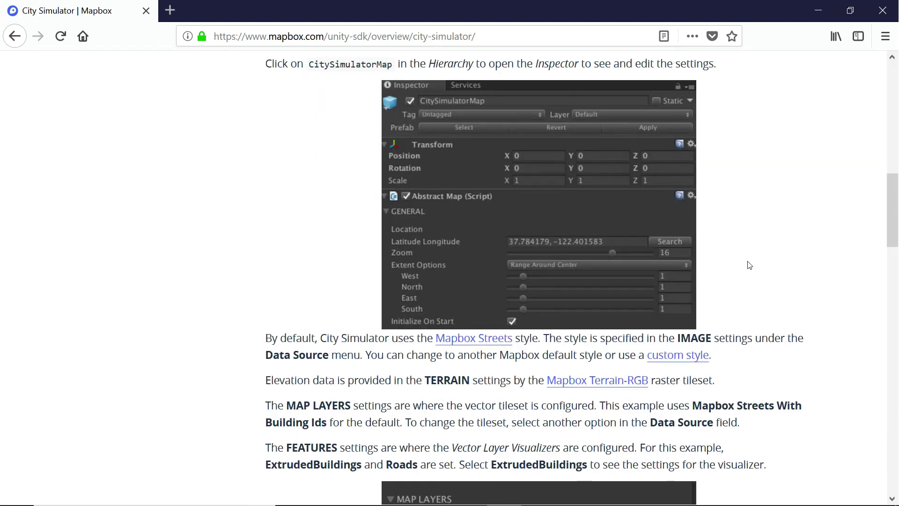
pyautogui.scroll(3, 222, 229)
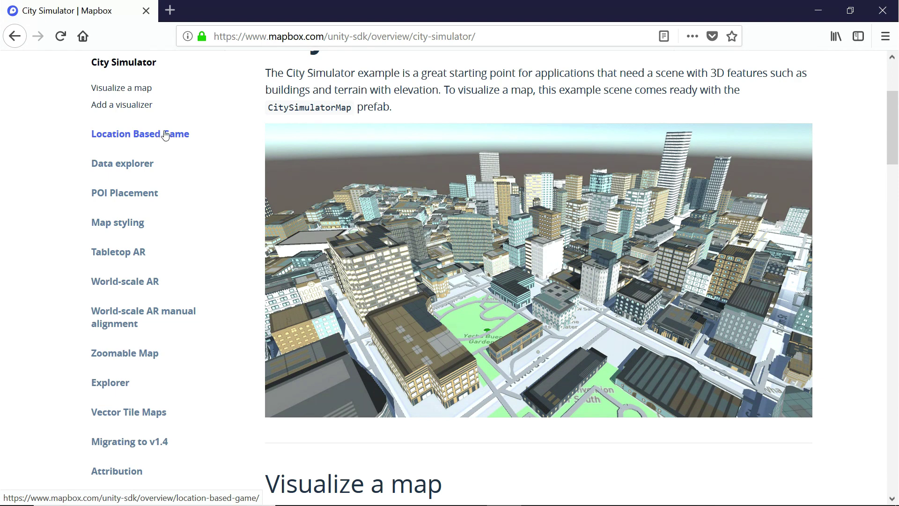
pyautogui.click(141, 165)
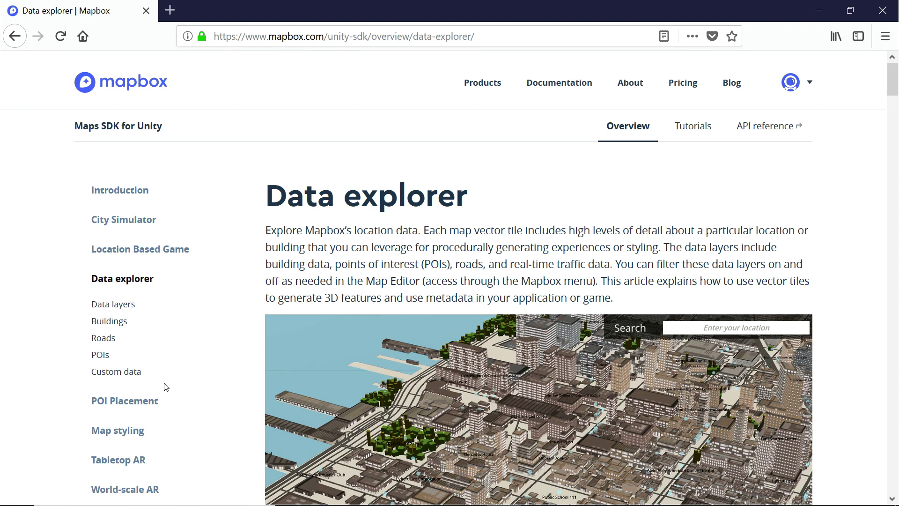
pyautogui.scroll(-3, 196, 379)
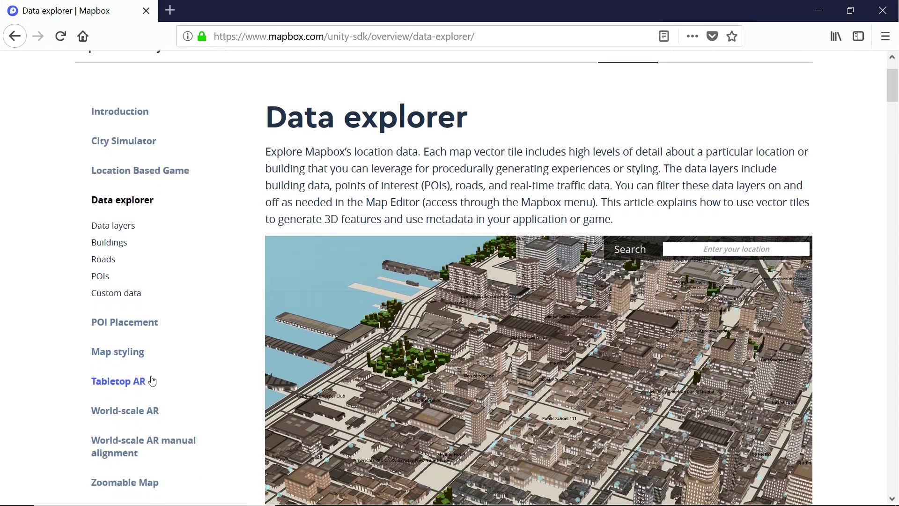
pyautogui.click(124, 352)
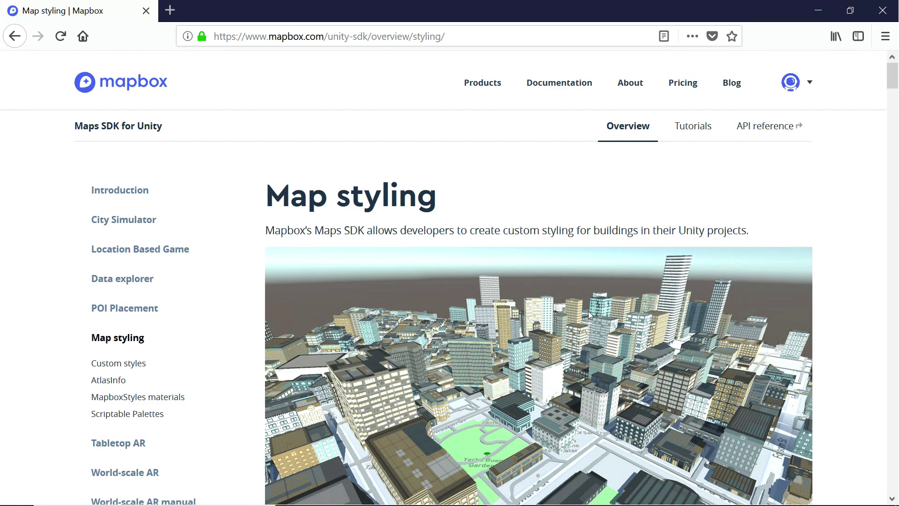
pyautogui.scroll(-3, 588, 314)
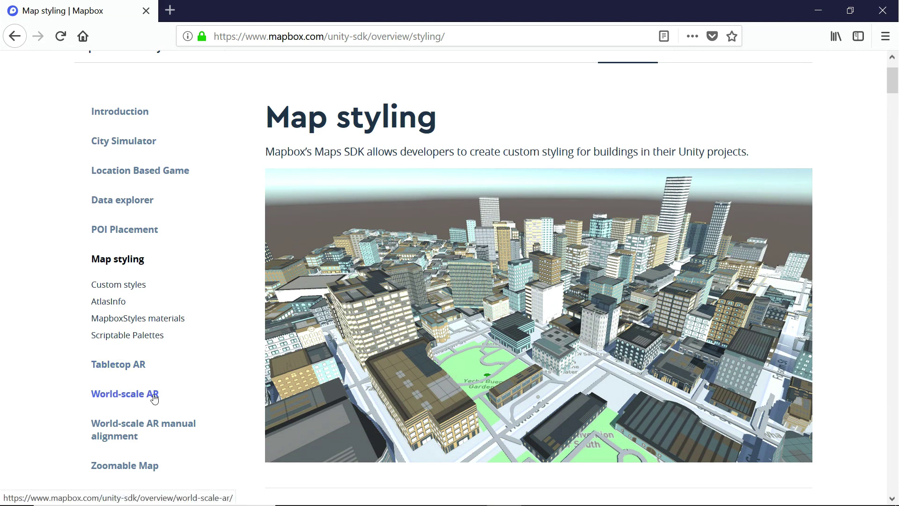
pyautogui.scroll(-3, 187, 398)
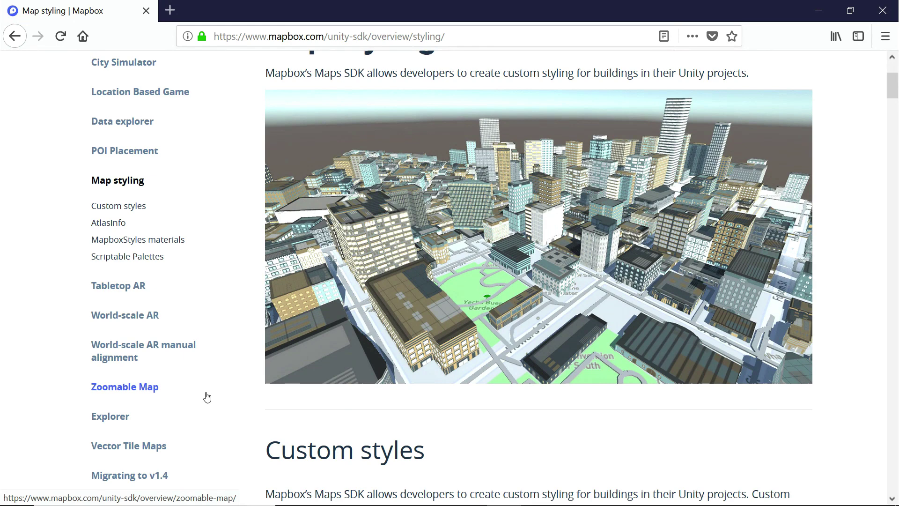
pyautogui.scroll(-3, 197, 375)
pyautogui.scroll(3, 216, 351)
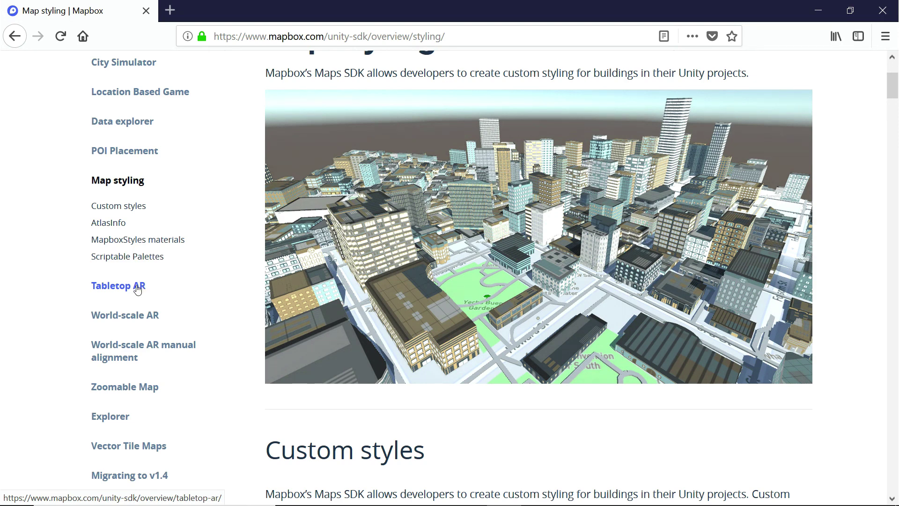
# Step: Open the Tabletop AR docs page and scroll down to its Getting started section
pyautogui.click(137, 287)
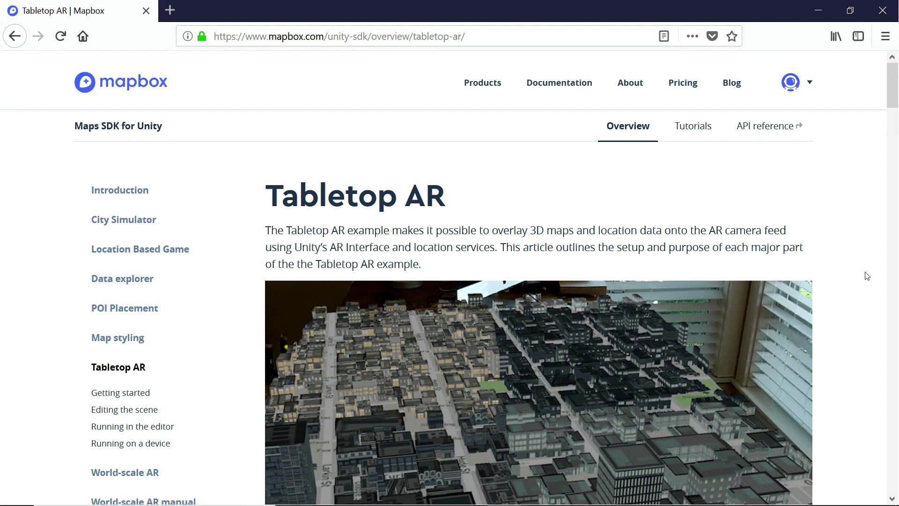
pyautogui.scroll(-3, 867, 276)
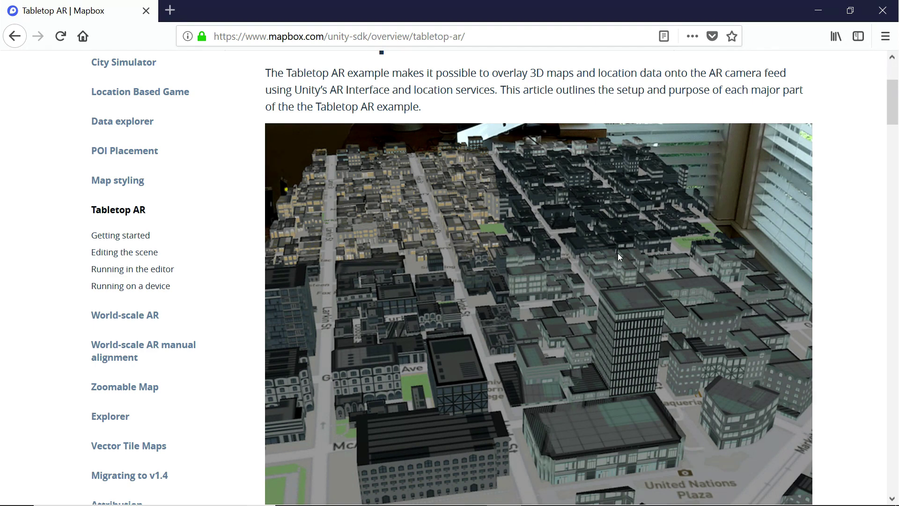
pyautogui.scroll(-3, 648, 256)
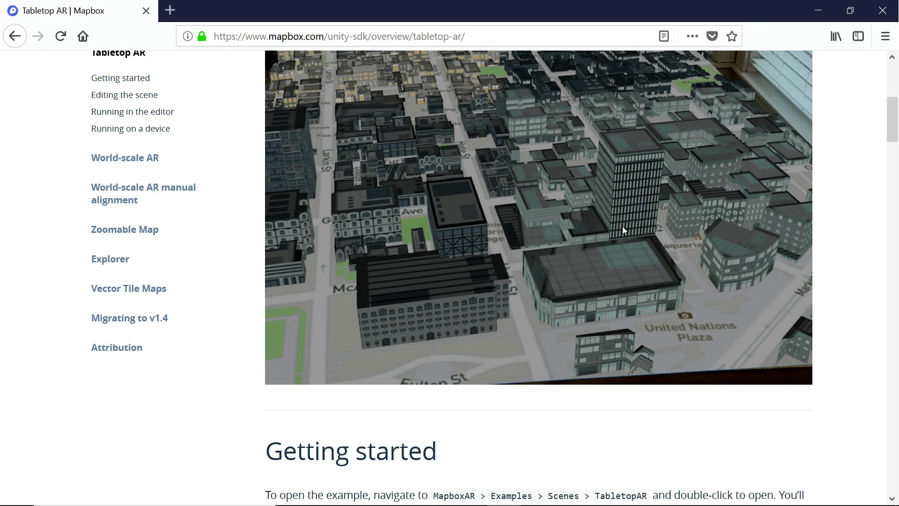
pyautogui.scroll(-6, 688, 235)
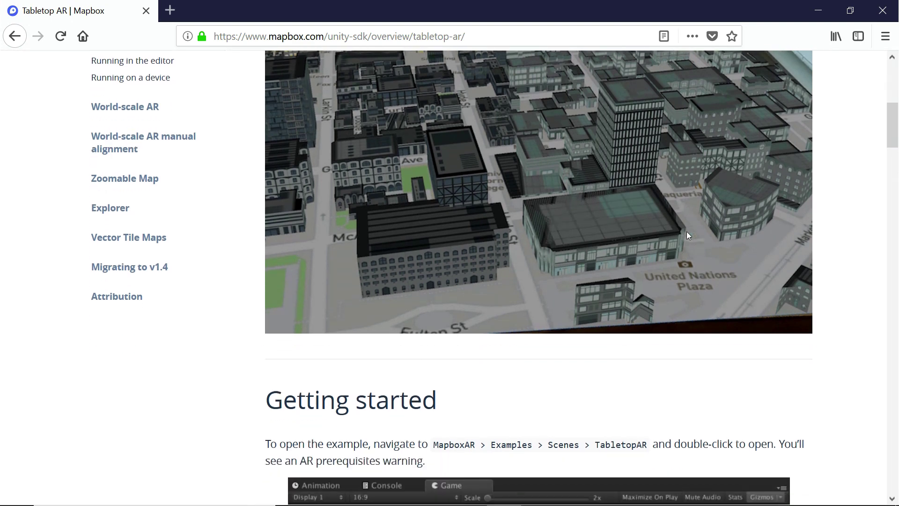
pyautogui.scroll(-2, 728, 182)
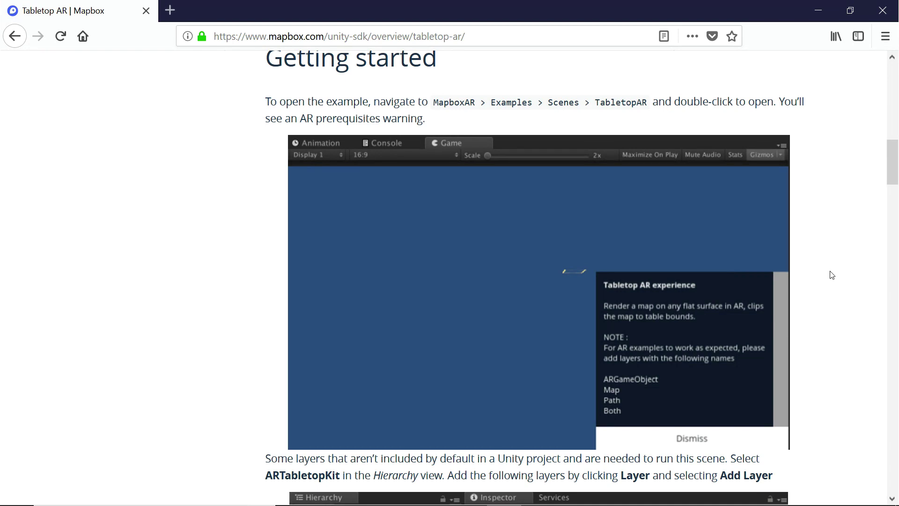
pyautogui.scroll(-1, 832, 275)
pyautogui.scroll(1, 832, 234)
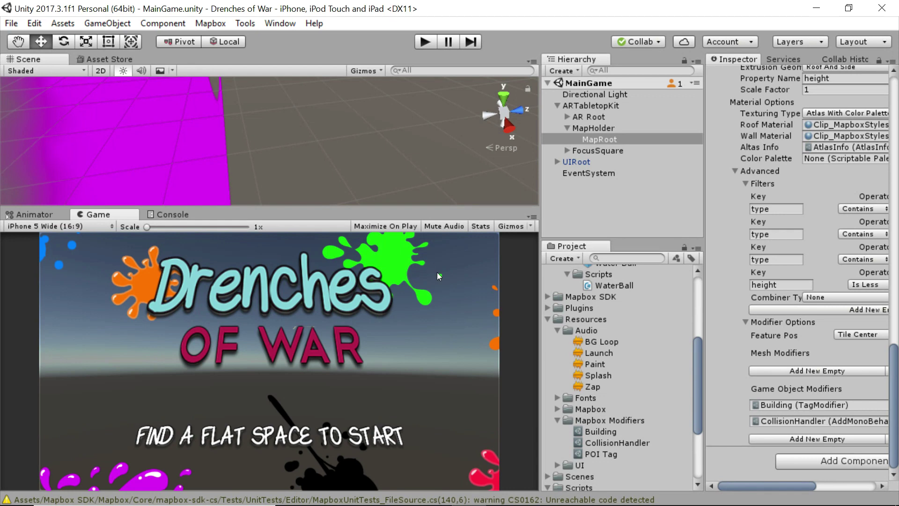
# Step: Enter play mode to generate the city map and enlarge the Scene view
pyautogui.click(427, 43)
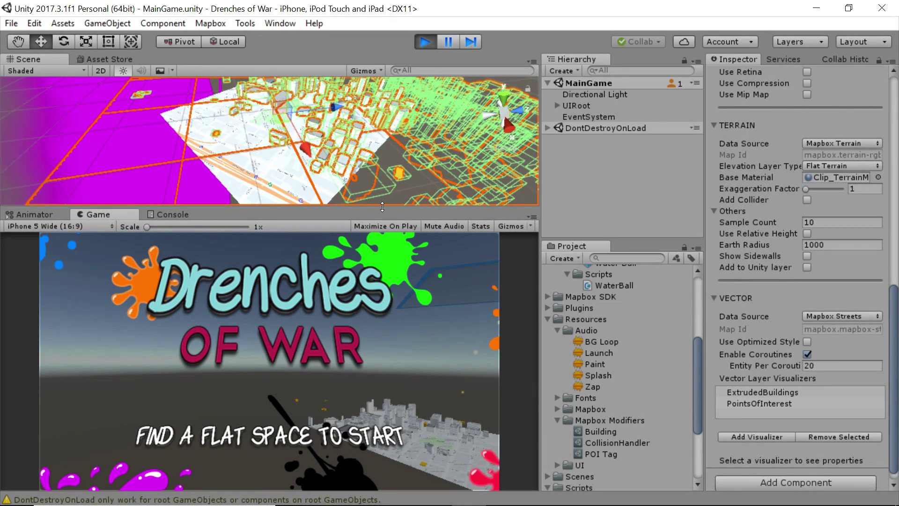
pyautogui.moveTo(383, 207); pyautogui.dragTo(383, 332)
pyautogui.keyDown('alt'); pyautogui.moveTo(503, 114); pyautogui.dragTo(438, 171); pyautogui.keyUp('alt')
# Step: Deselect the map, then orbit, zoom and pan around the generated city
pyautogui.click(456, 93)
pyautogui.keyDown('alt'); pyautogui.moveTo(456, 94); pyautogui.dragTo(378, 178); pyautogui.keyUp('alt')
pyautogui.scroll(3, 378, 179)
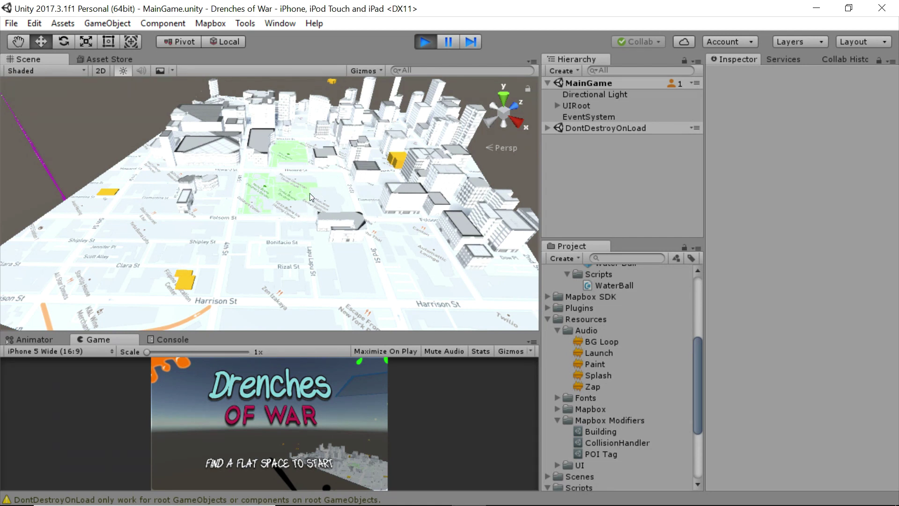
pyautogui.scroll(-2, 358, 182)
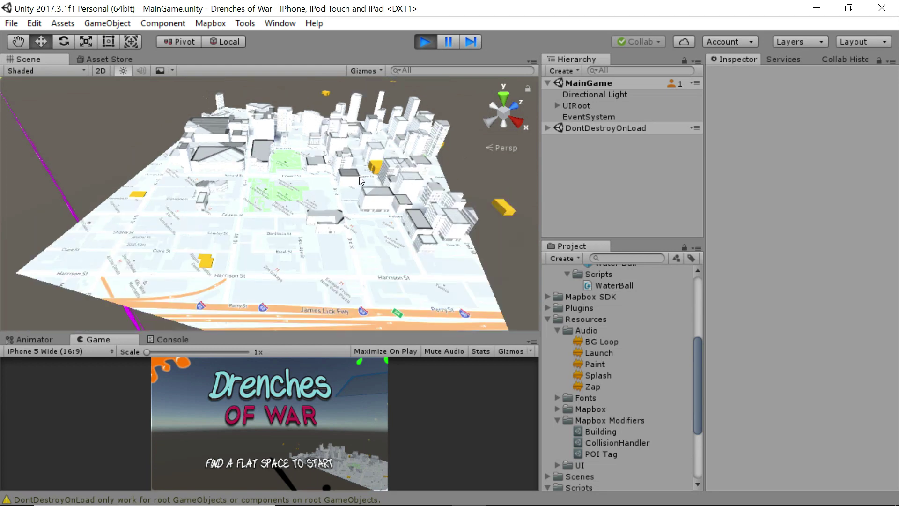
pyautogui.scroll(2, 358, 183)
pyautogui.moveTo(358, 184); pyautogui.dragTo(389, 210, button='middle')
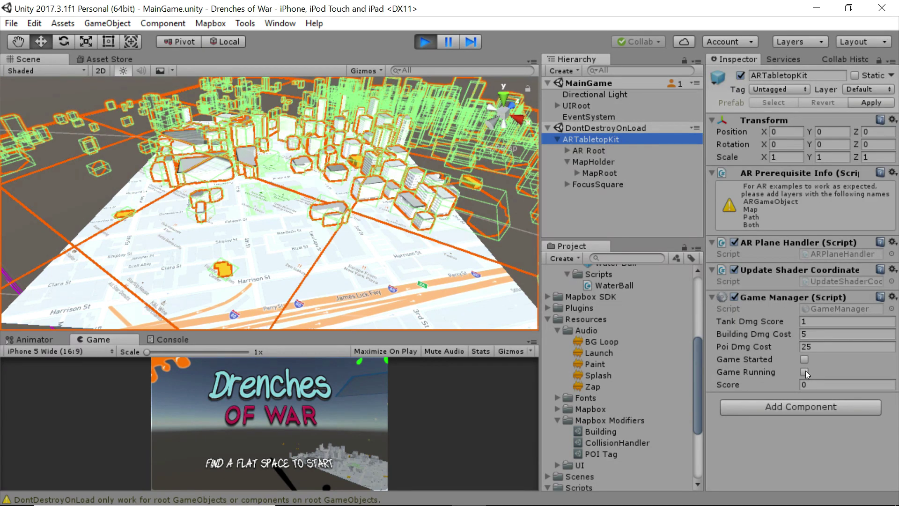
# Step: Enable Game Running in ARTabletopKit's Game Manager, then deselect the kit
pyautogui.click(805, 371)
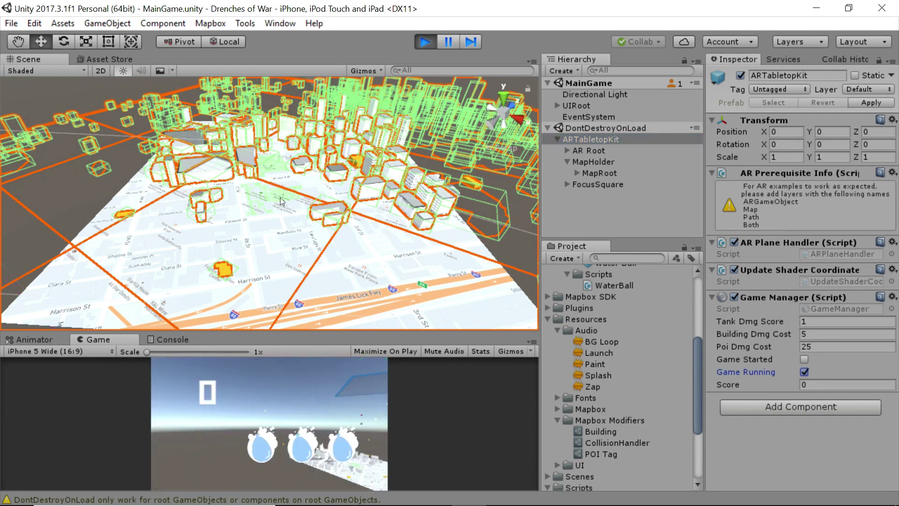
pyautogui.click(70, 91)
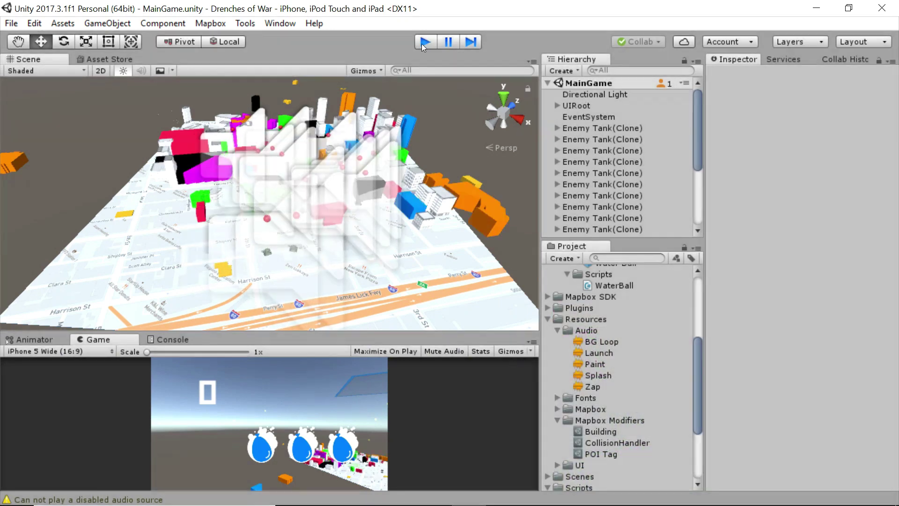
# Step: Exit play mode and enlarge the Game view back to the title screen
pyautogui.click(423, 42)
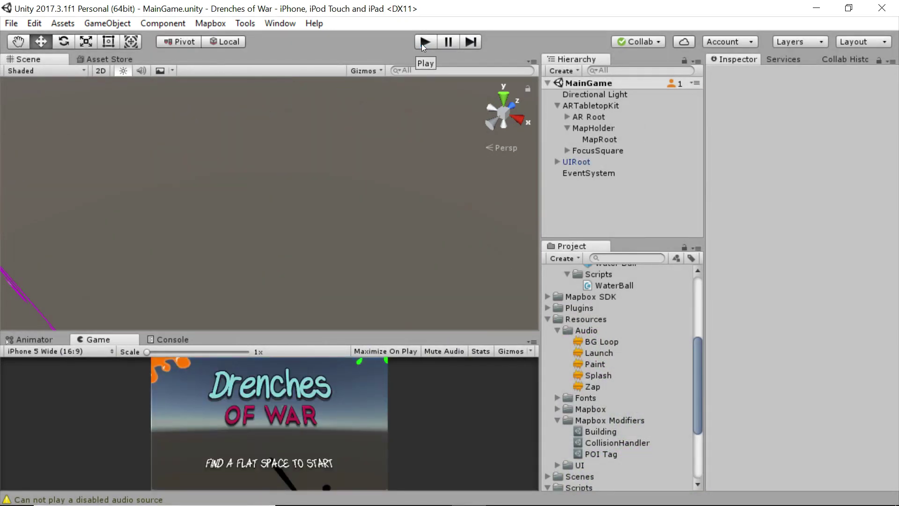
pyautogui.moveTo(400, 331); pyautogui.dragTo(401, 195)
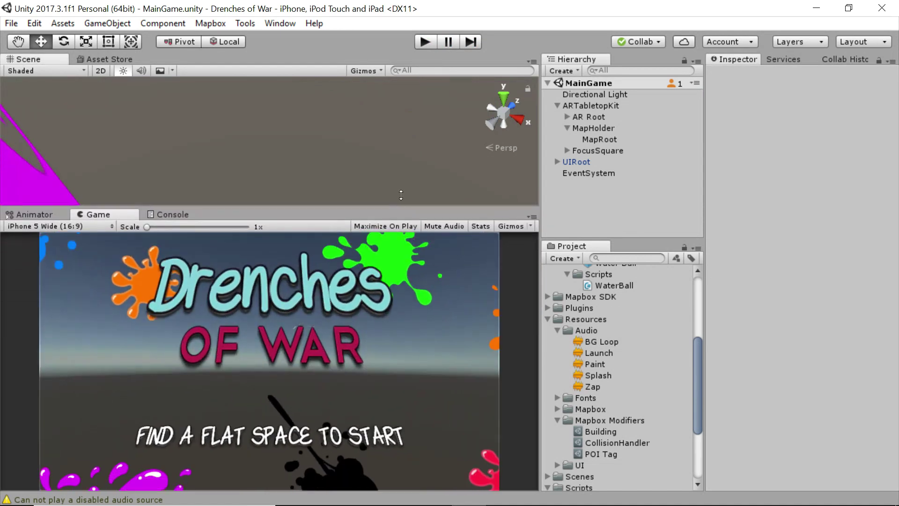